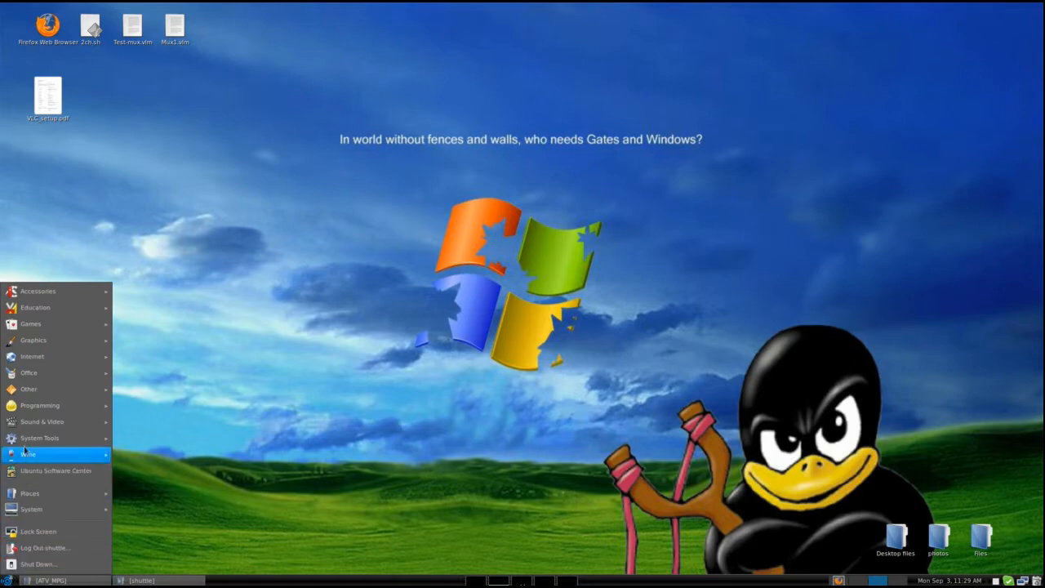
Launch the DATV Playout interface and move its window to the upper middle of the desktop.
mouse_move(49, 394)
click(147, 405)
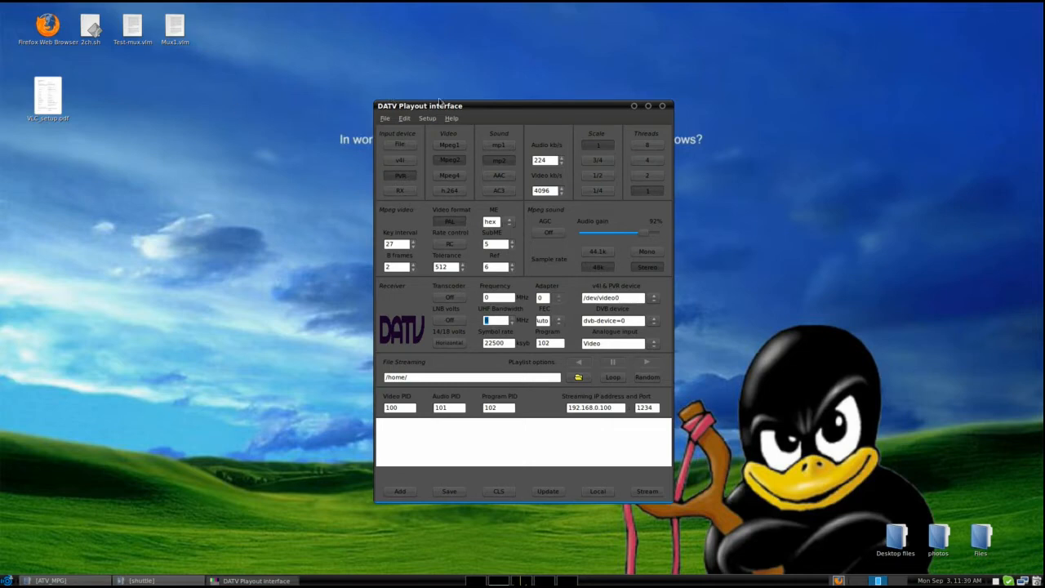
drag(475, 107, 390, 42)
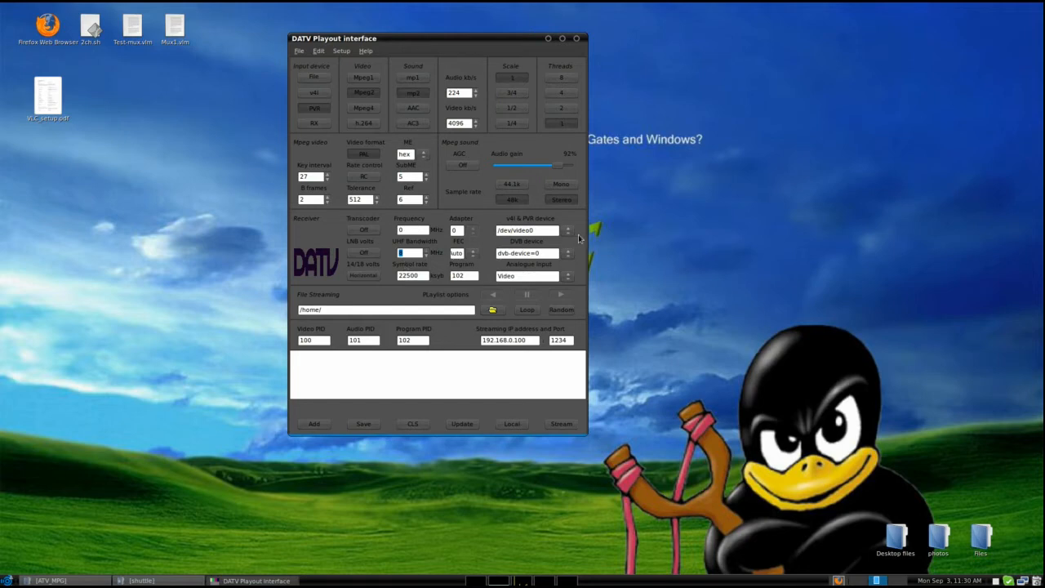
Check the v4l & PVR device and DVB device choices, and select Video as the analogue input.
click(567, 236)
click(564, 241)
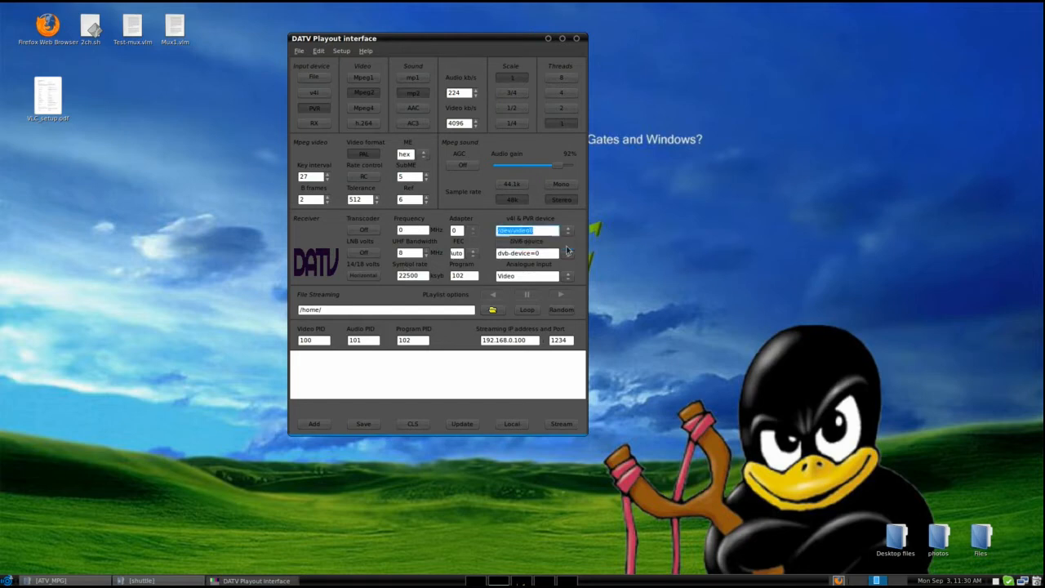
click(566, 276)
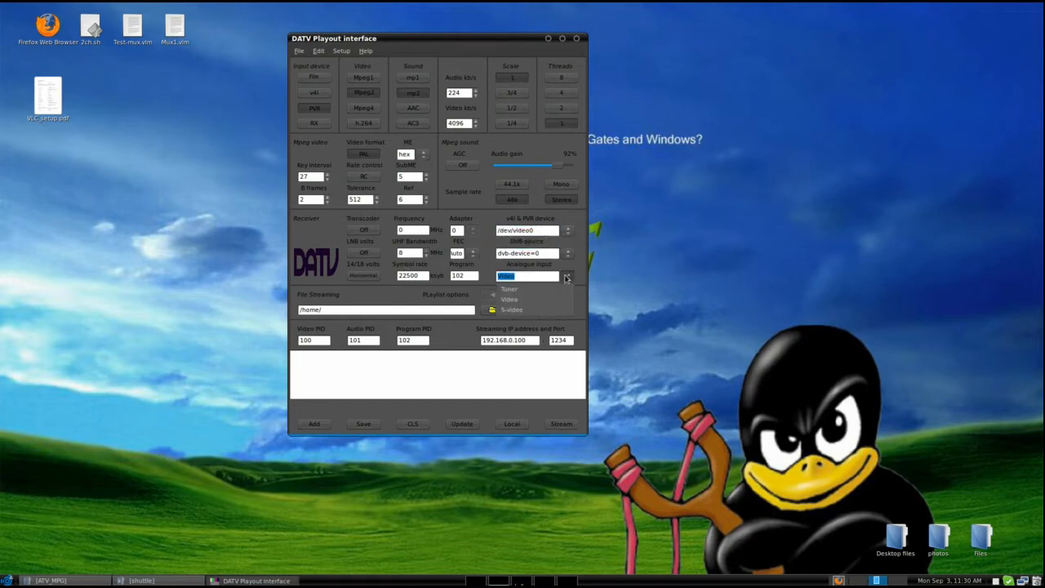
click(546, 301)
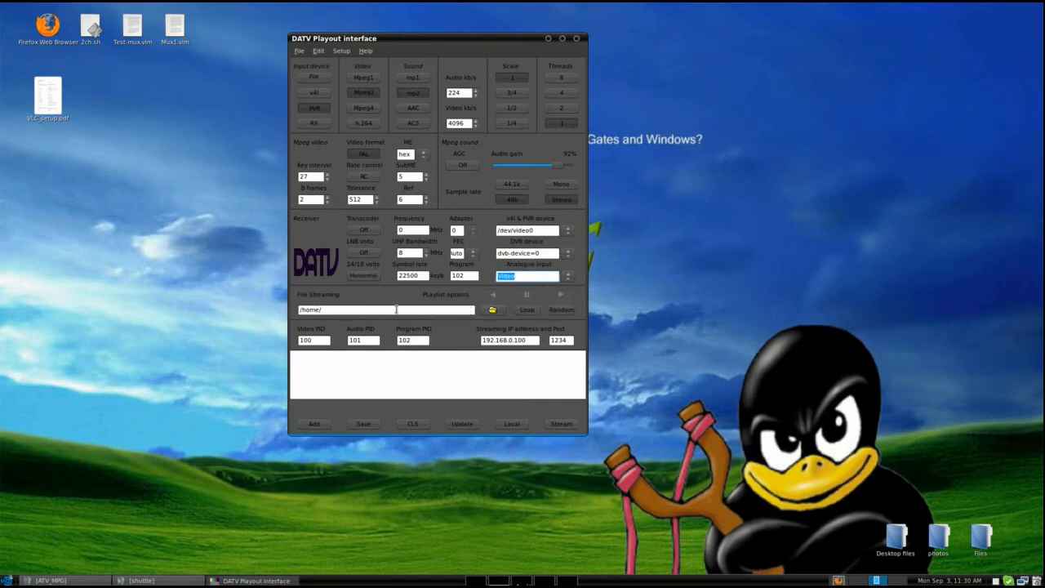
Set the file streaming directory to the ATV_MPG folder on the XFS drive and update the generated VLC command.
click(493, 310)
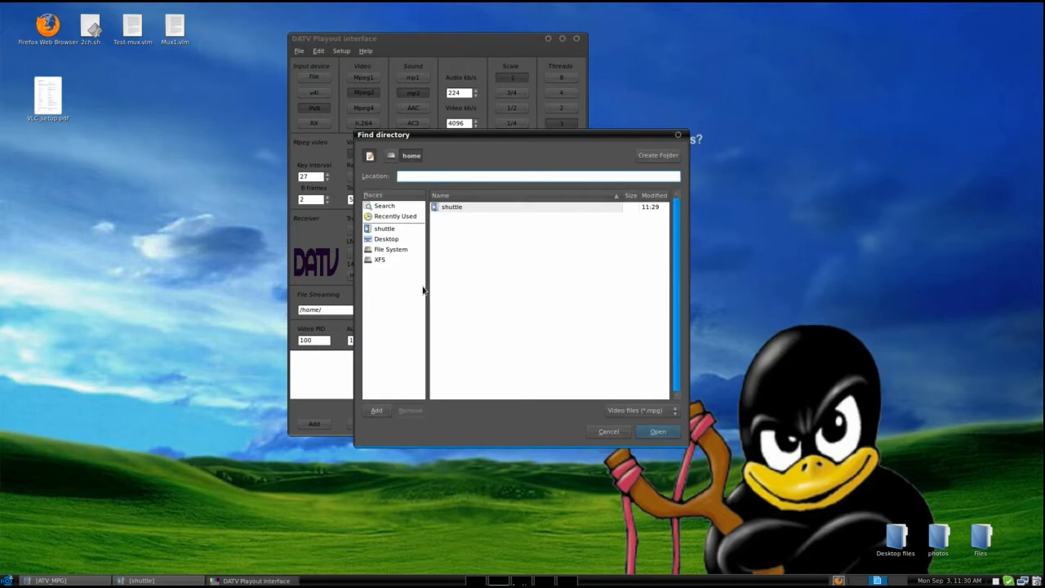
click(375, 260)
scroll(490, 301, down, 3)
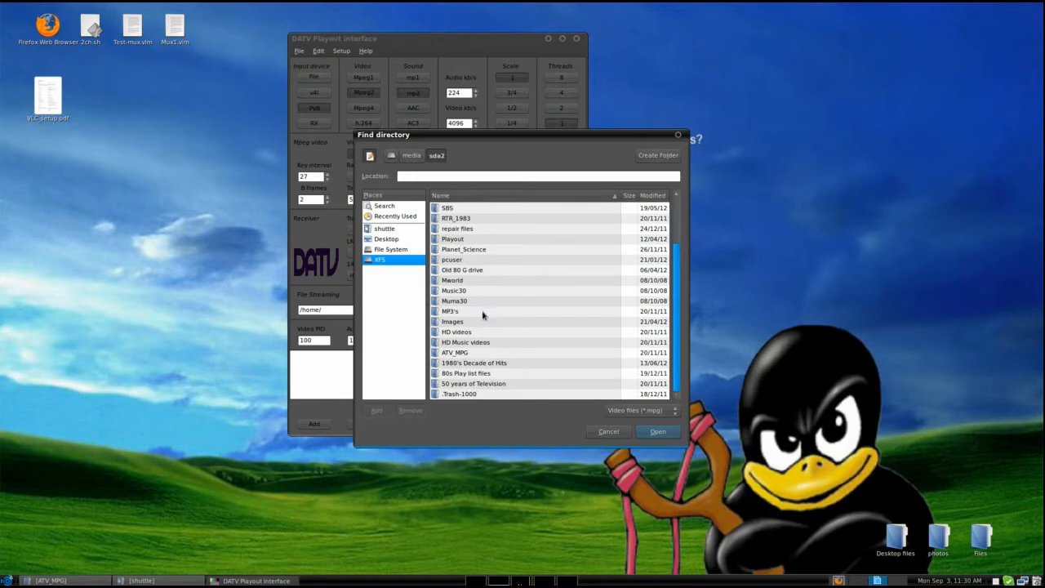
double_click(455, 352)
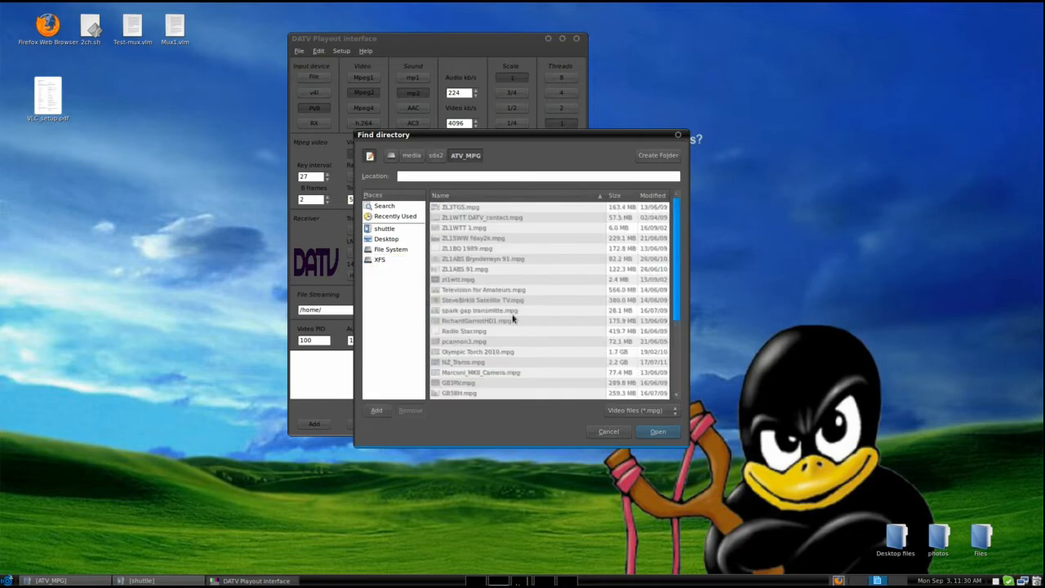
click(665, 432)
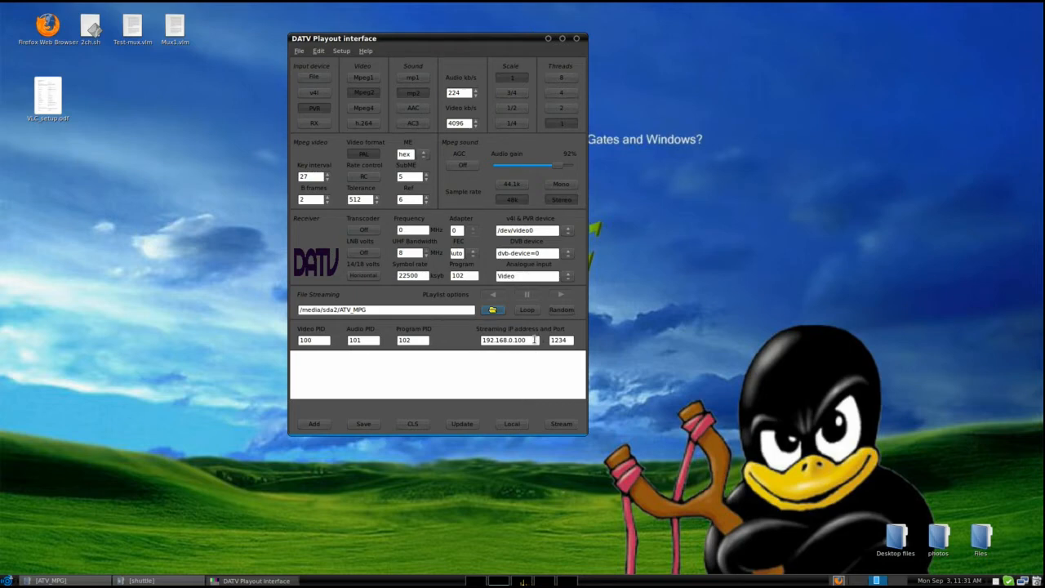
click(470, 424)
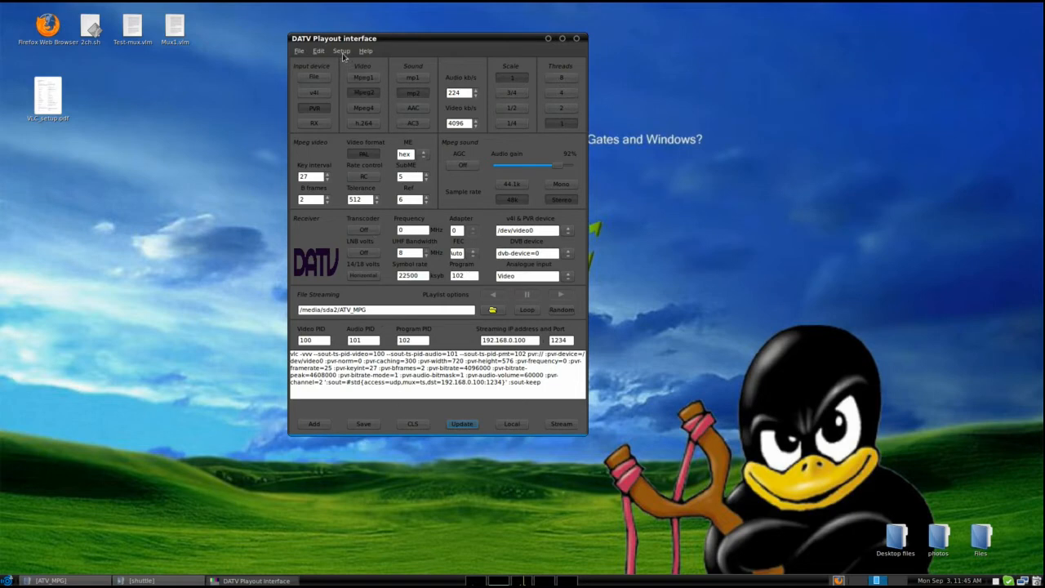
Bring up the Timer playout window and place it beside the main interface.
click(341, 51)
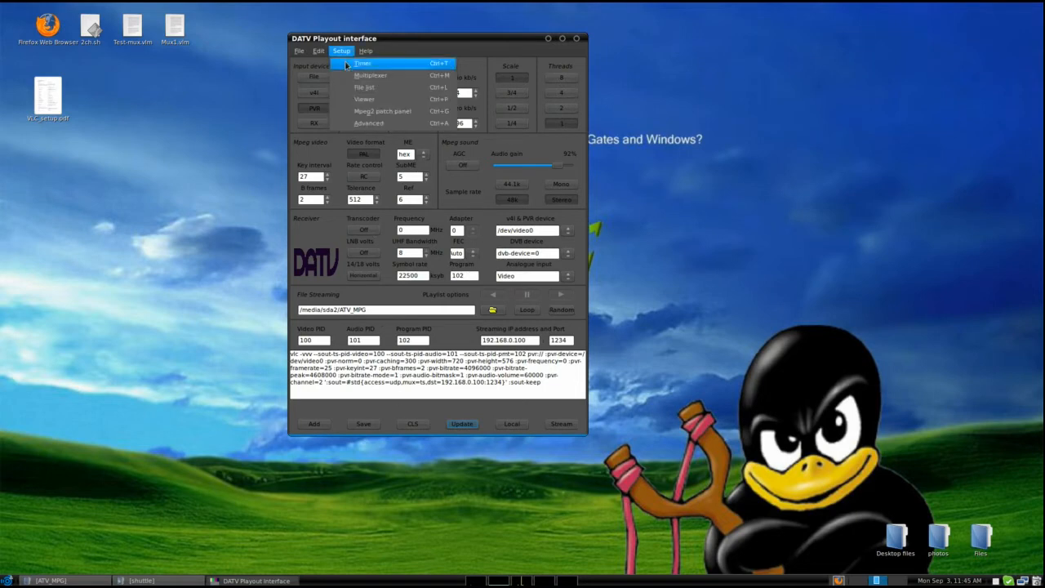
click(346, 64)
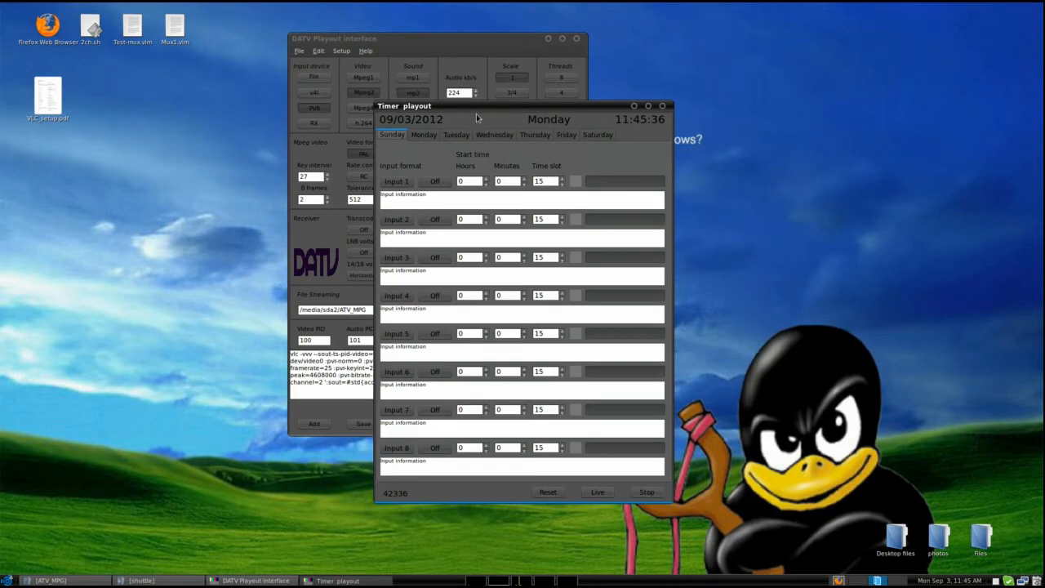
drag(475, 111, 736, 16)
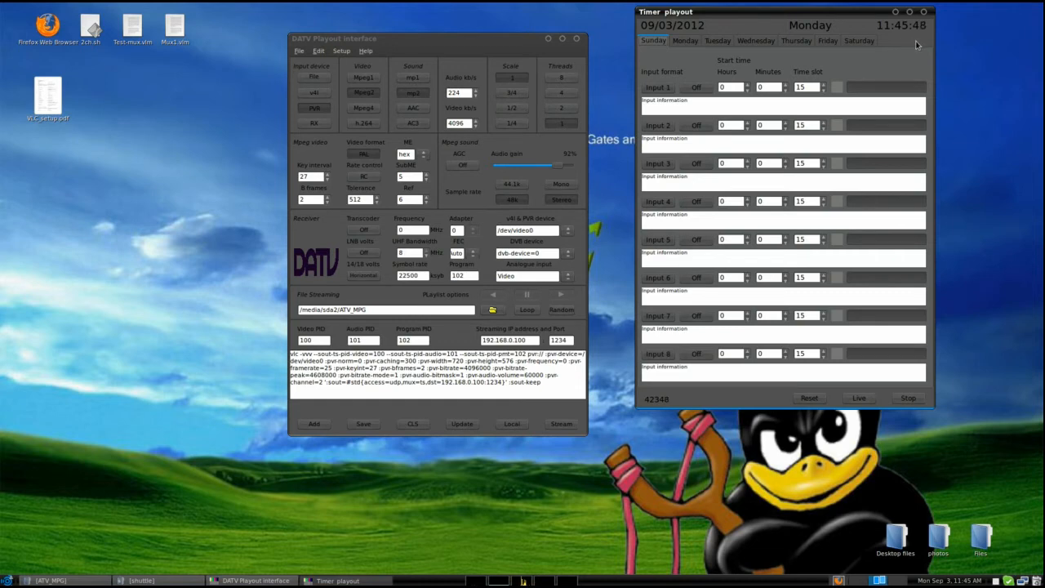
Bring up the Multiplexer window and place it beside the main interface, over the timer window.
click(342, 52)
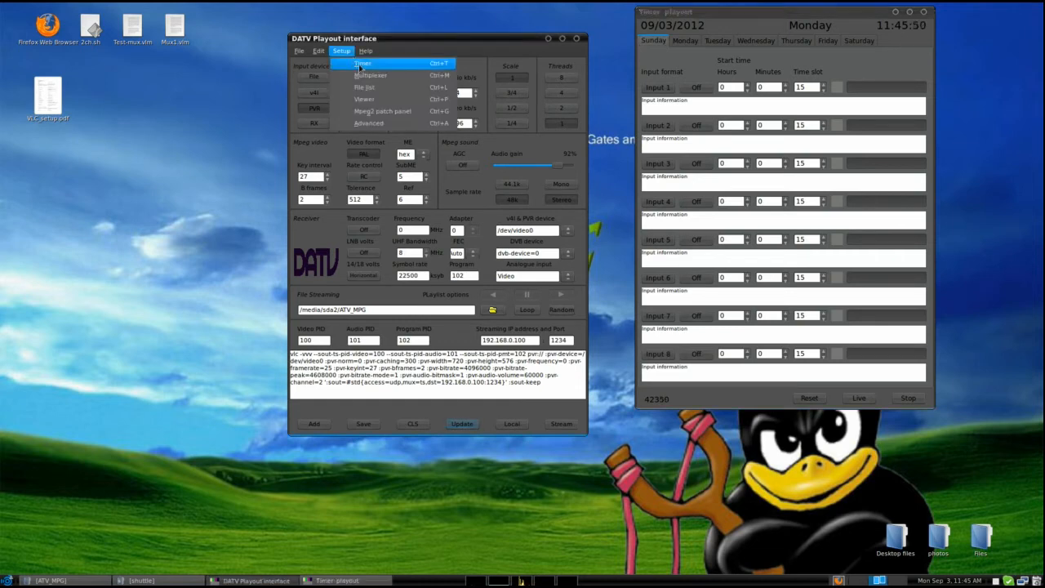
click(369, 75)
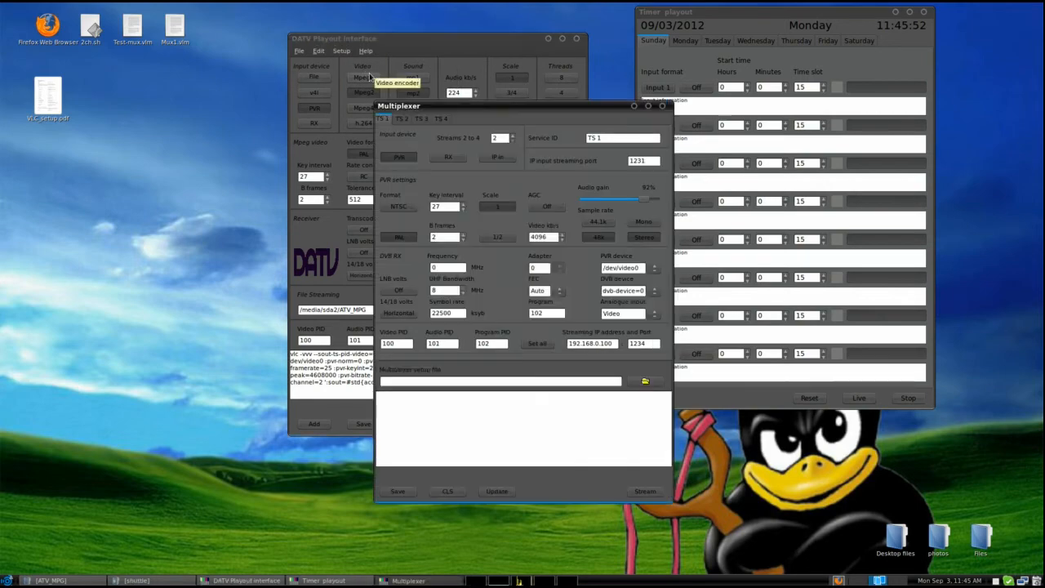
drag(434, 105, 671, 13)
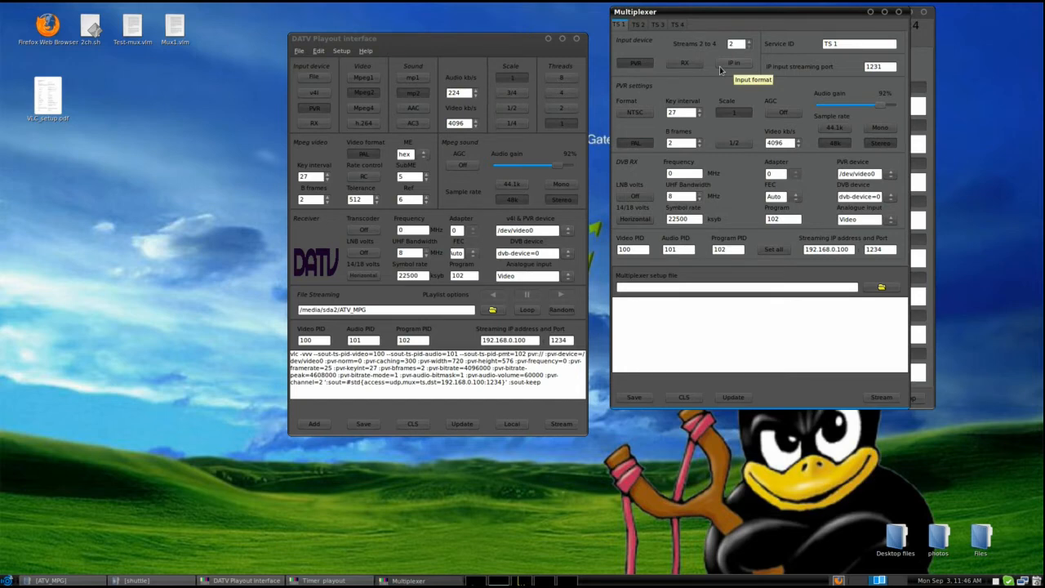
Look through the multiplexer settings of TS 2, TS 3 and TS 4, and return to TS 1.
click(639, 27)
click(658, 27)
click(677, 27)
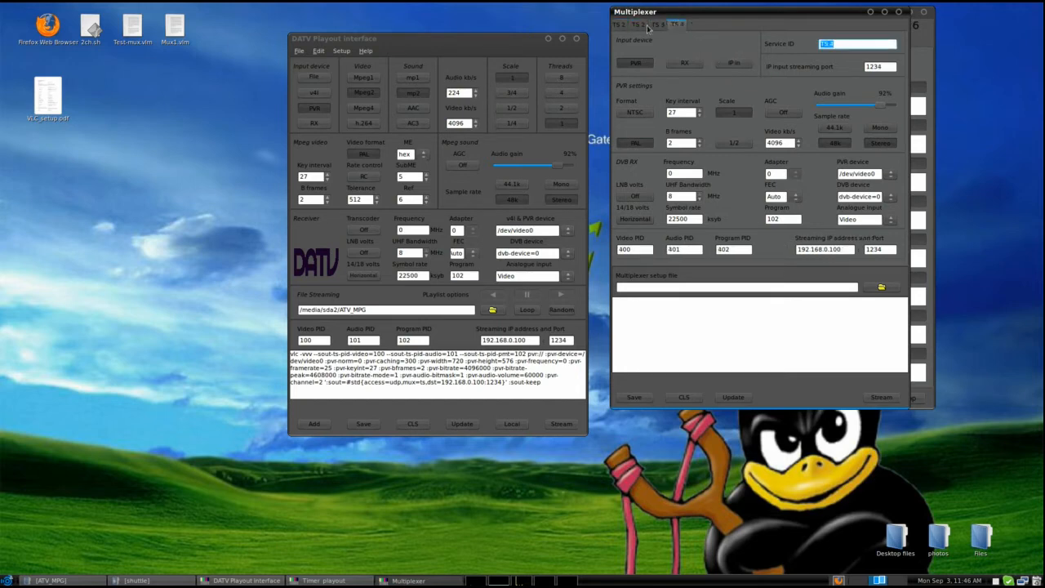
click(618, 25)
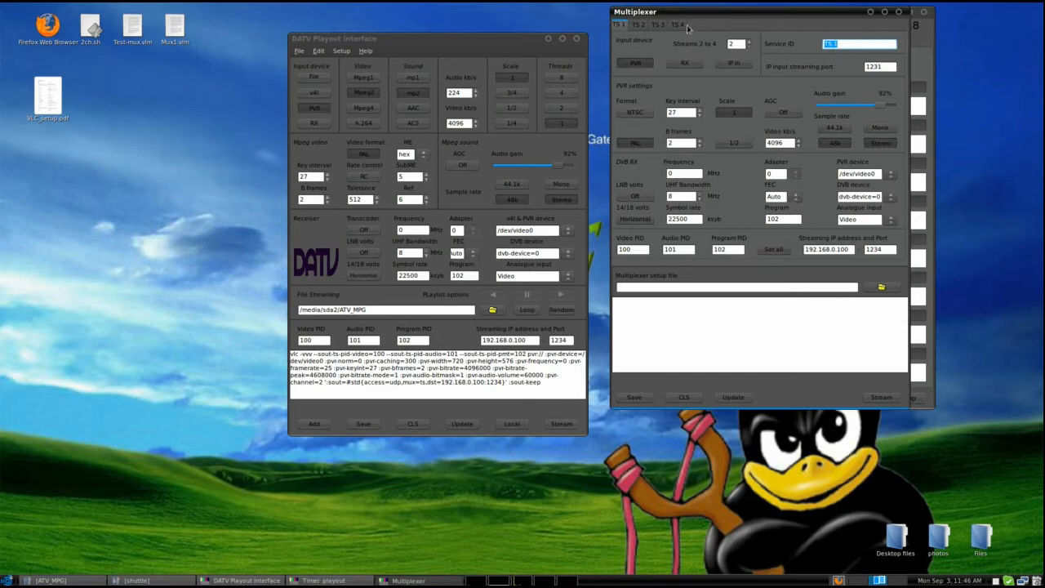
Apply the TS 1 settings to all multiplexer streams, generate the setup script and review its channel1 and channel2 lines.
click(777, 250)
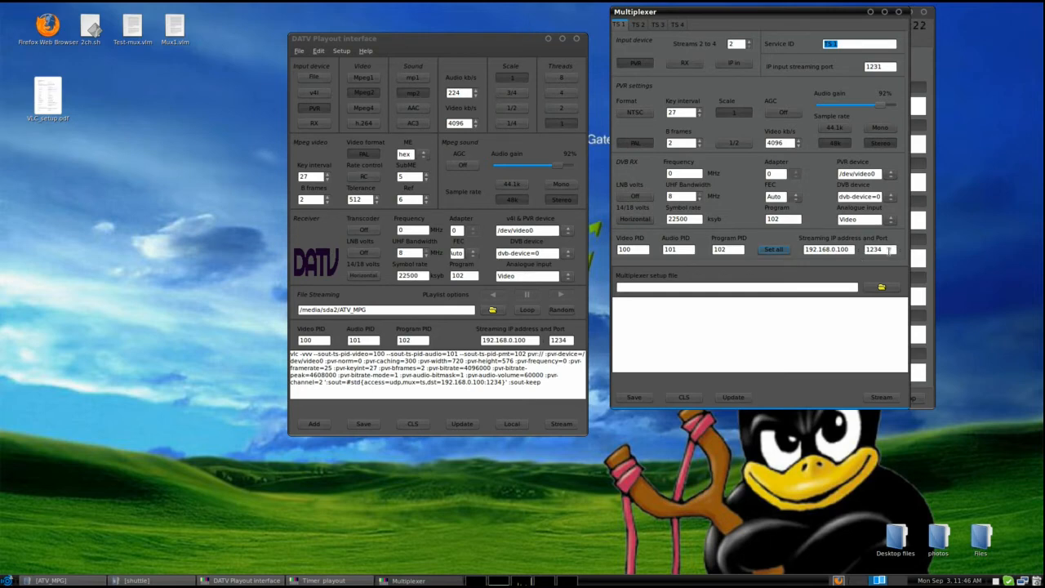
click(886, 248)
click(732, 397)
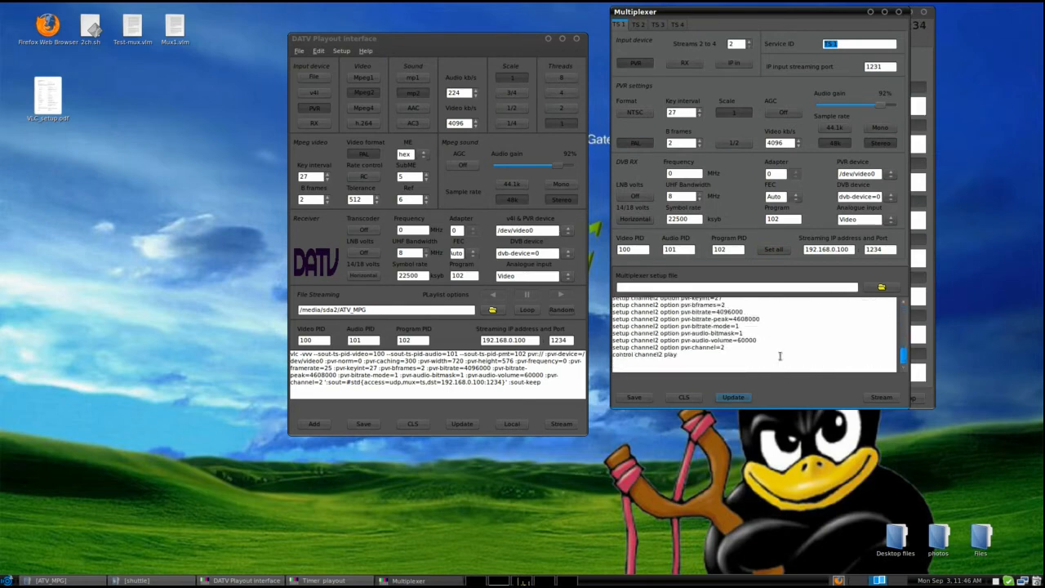
scroll(782, 352, up, 9)
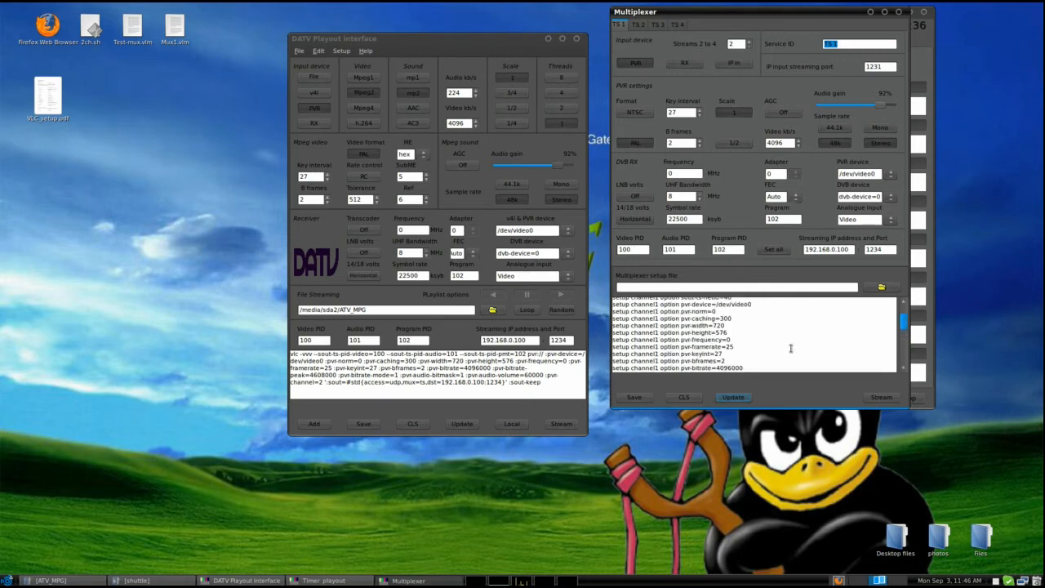
scroll(790, 348, up, 2)
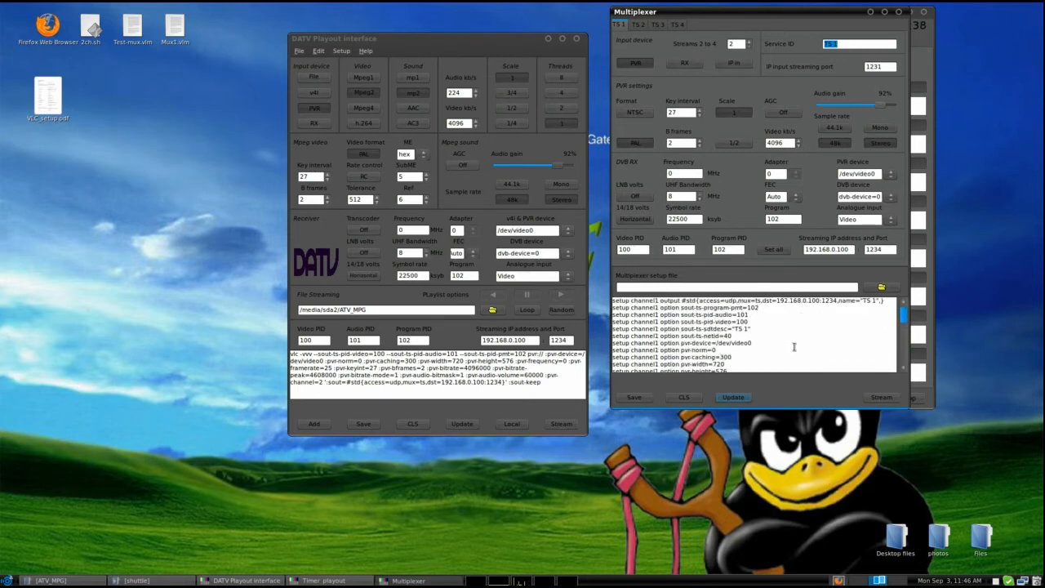
Bring up the Viewer window and place it over the multiplexer window.
click(340, 50)
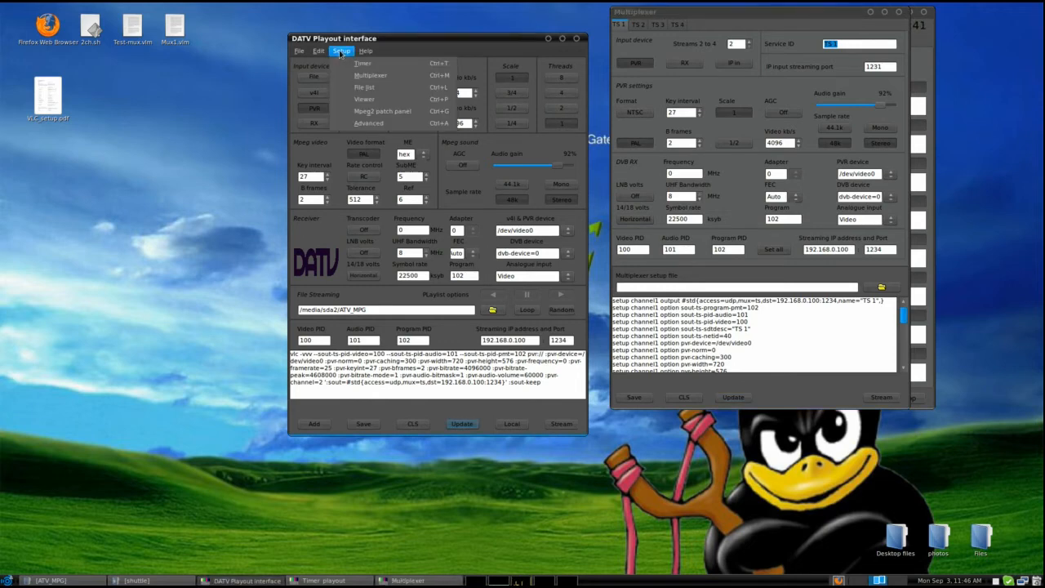
click(361, 99)
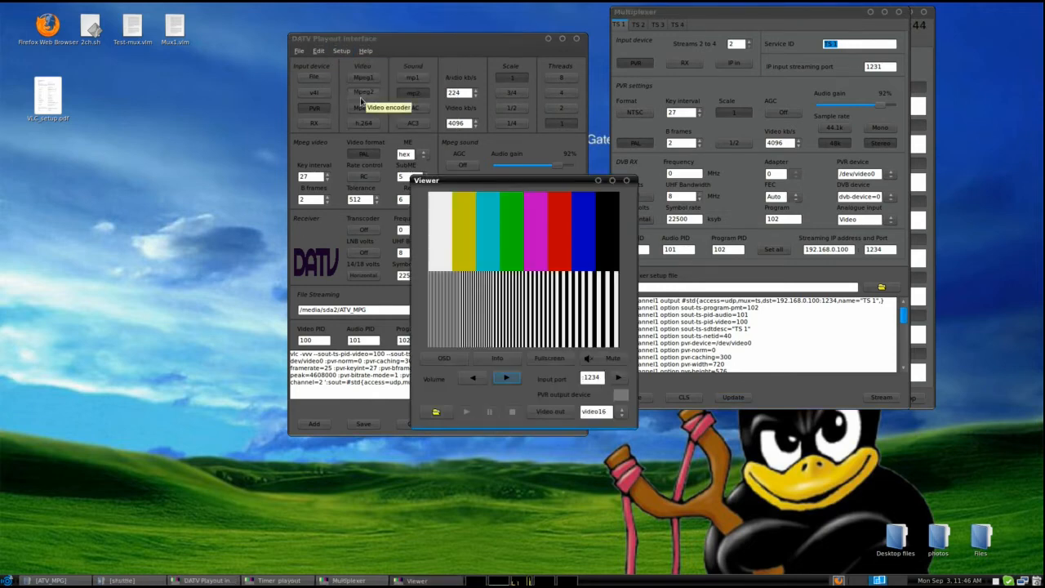
drag(484, 183, 706, 86)
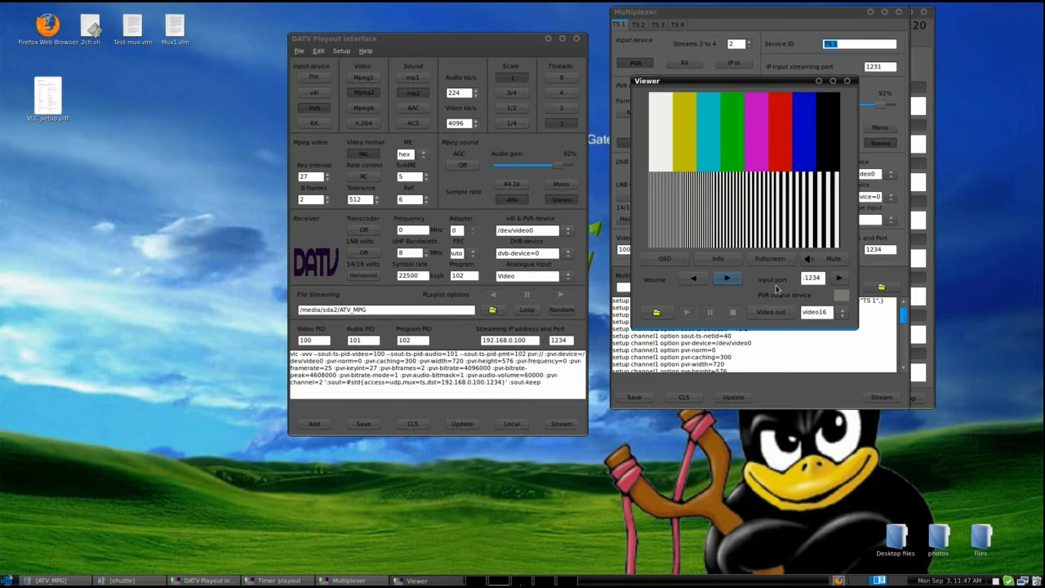
Bring up the Advanced transcoding window and update its generated command.
click(342, 51)
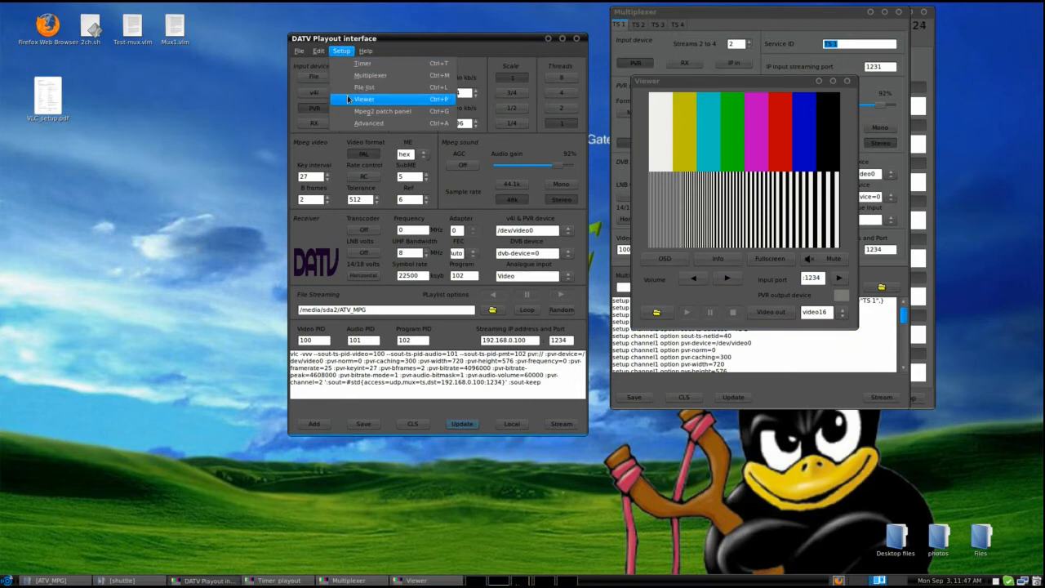
click(359, 123)
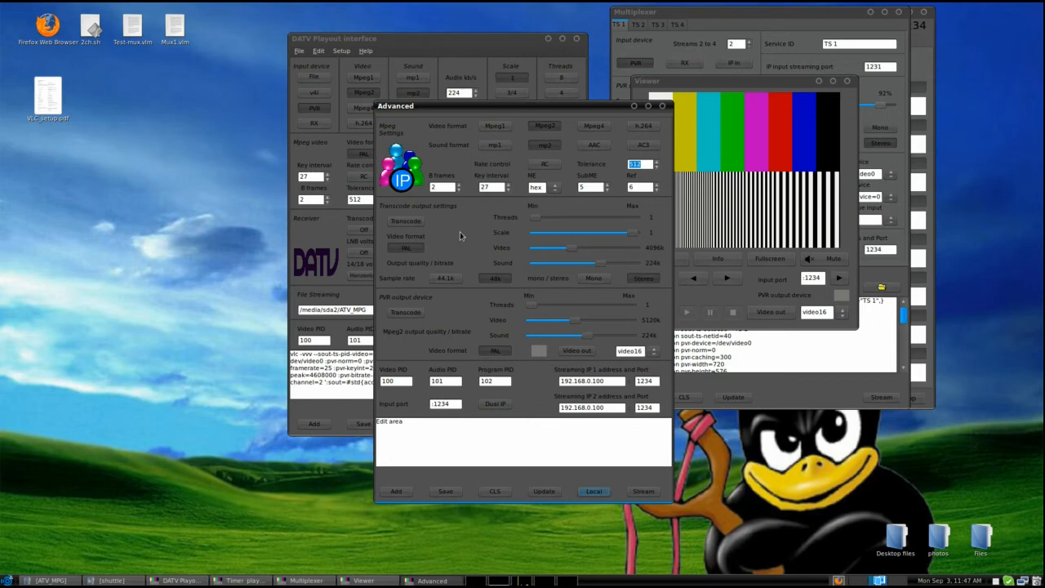
click(536, 492)
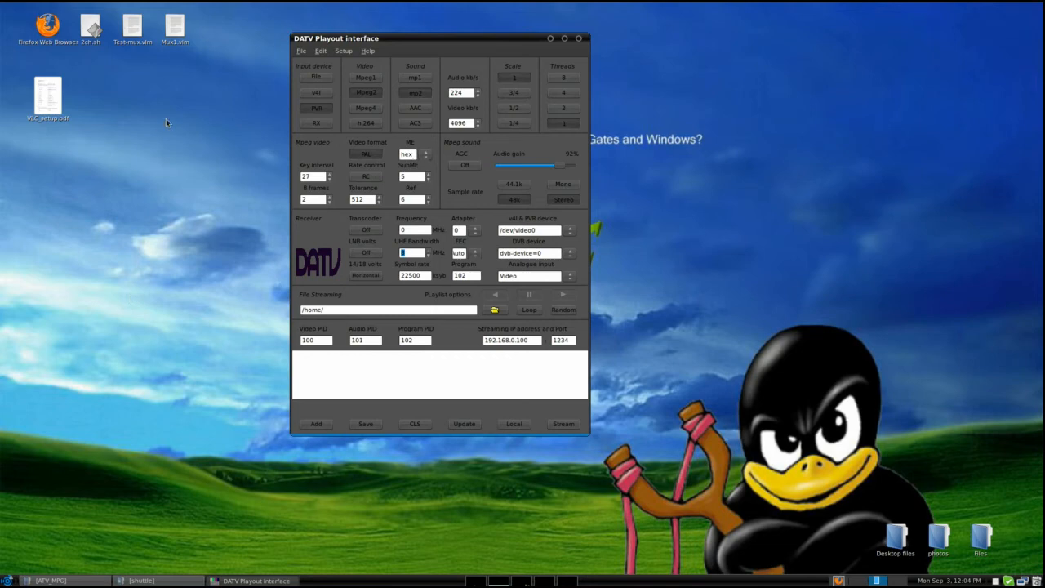
Use Mpeg2 as the video encoder and set the video bitrate to 5120 kb/s.
click(365, 96)
click(479, 124)
Set the PVR capture device to /dev/video1 and its analogue input to S-video.
click(568, 232)
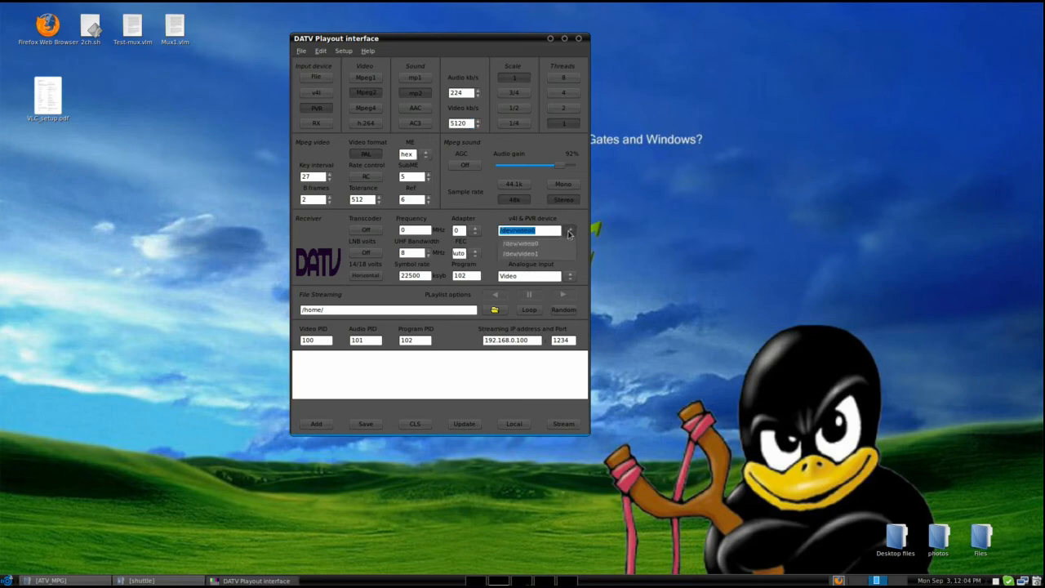
click(569, 254)
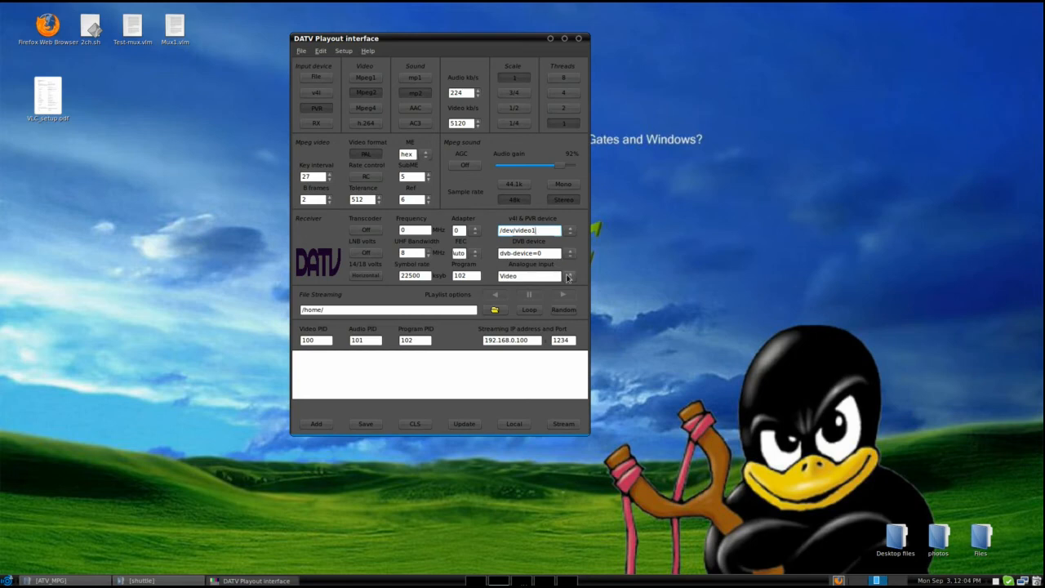
click(568, 277)
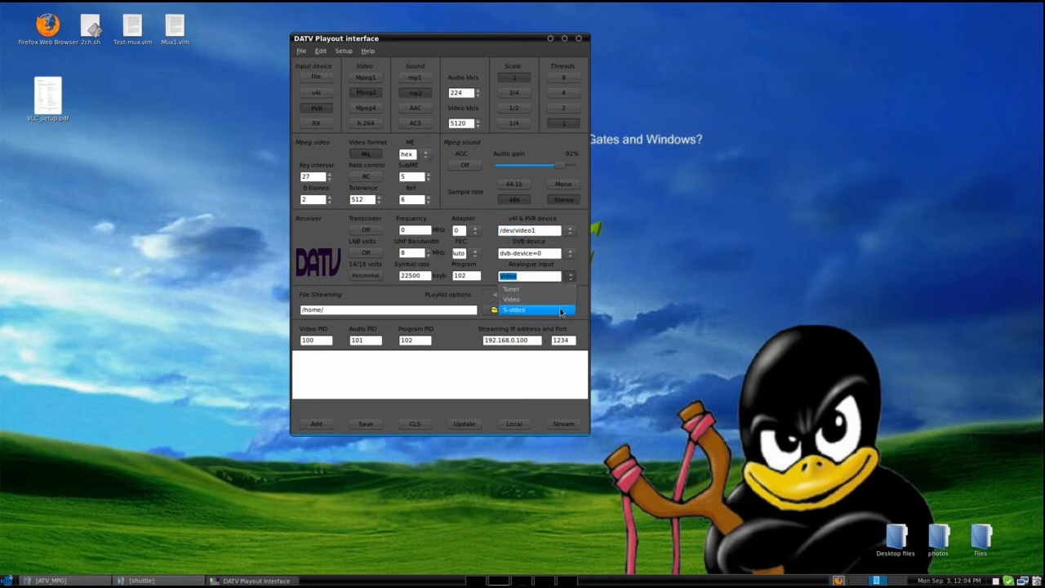
click(561, 311)
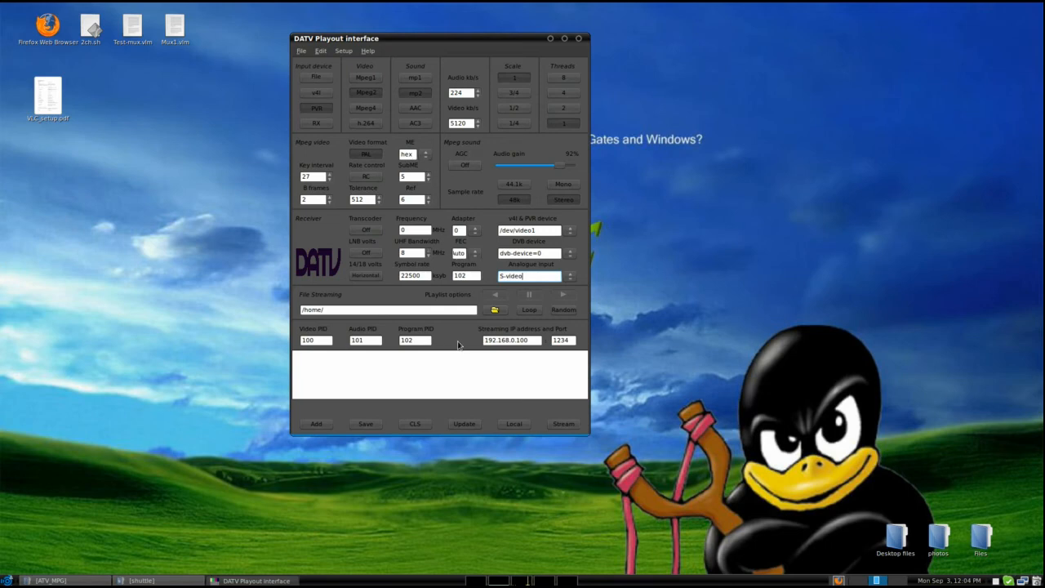
Set the streaming IP address to 192.168.0.150 and update the generated VLC command.
click(535, 339)
key(BackSpace)
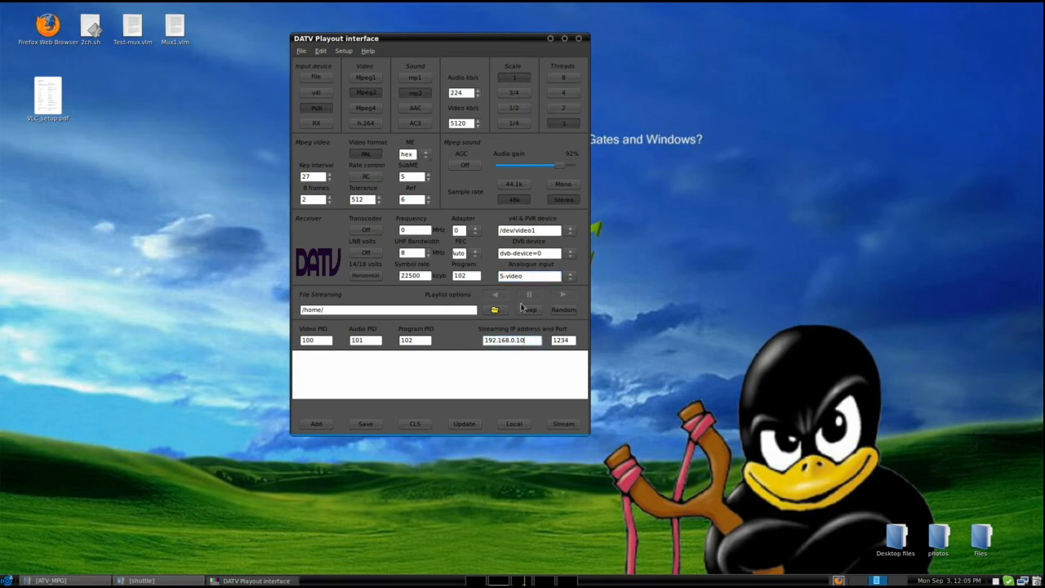
key(BackSpace)
text(50)
click(574, 340)
click(460, 425)
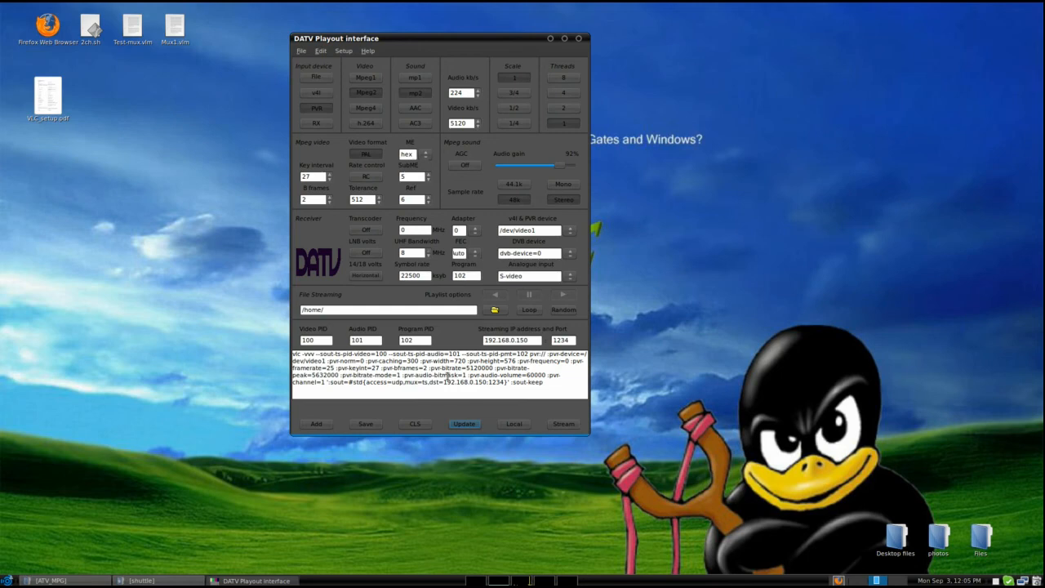
Test the PVR output with a local preview and a network stream, stopping each run.
click(519, 426)
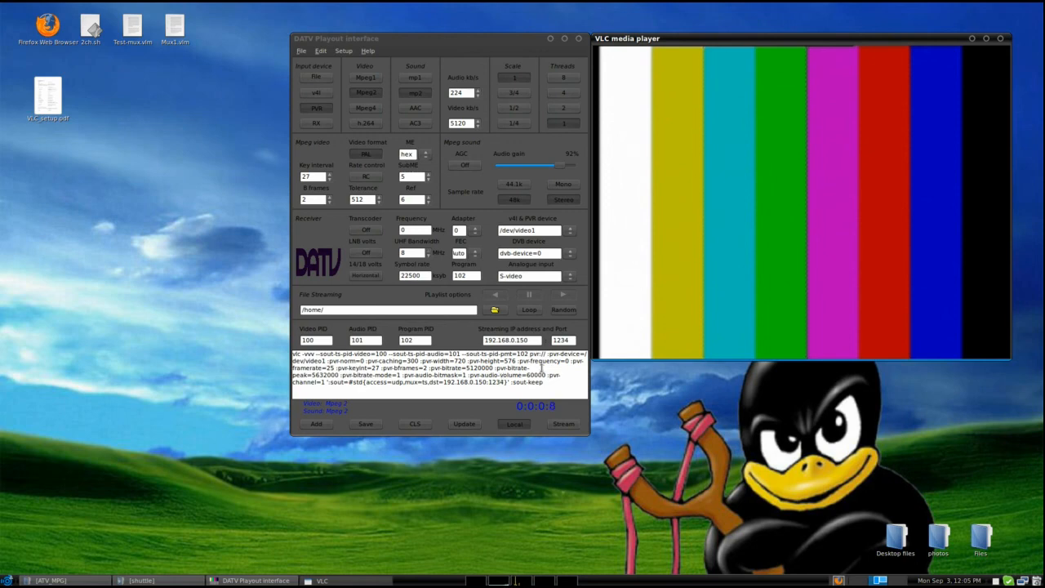
click(517, 426)
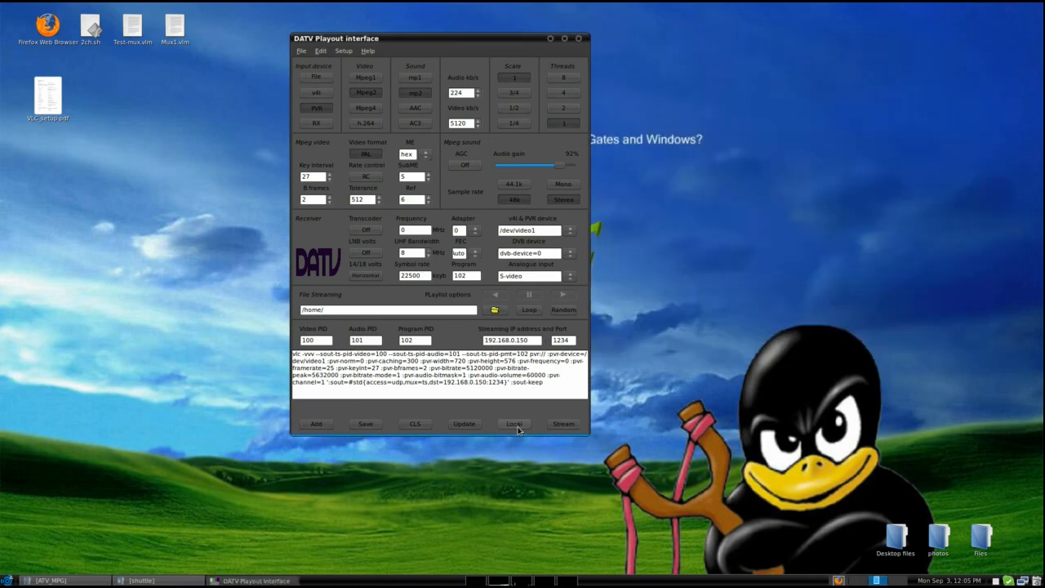
click(560, 425)
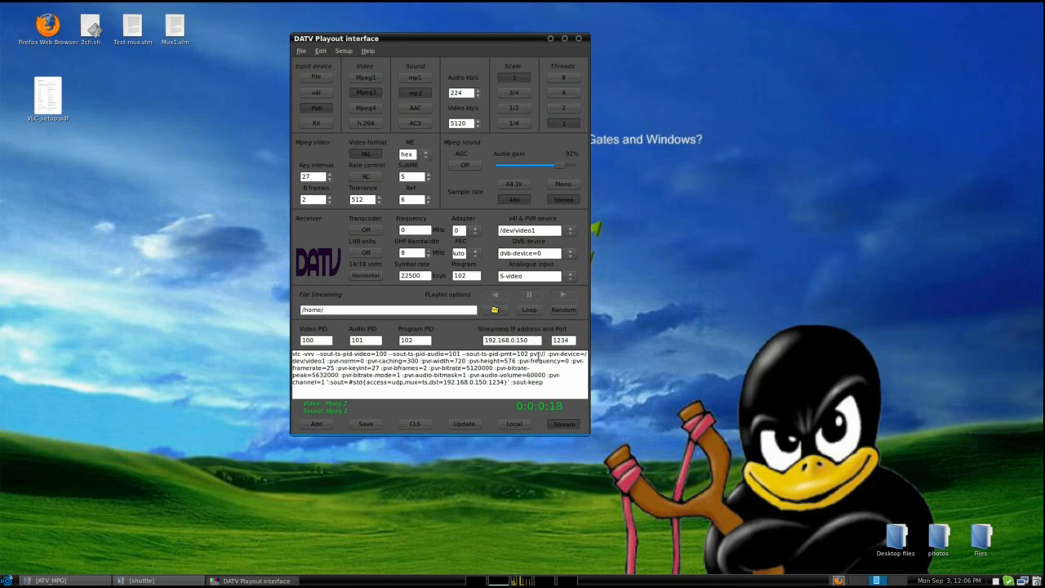
click(563, 423)
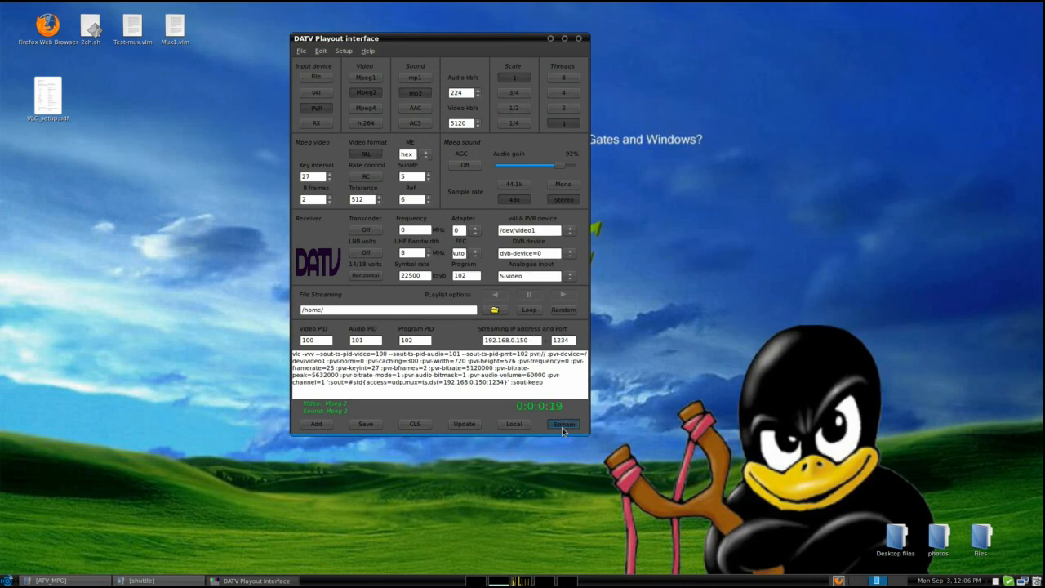